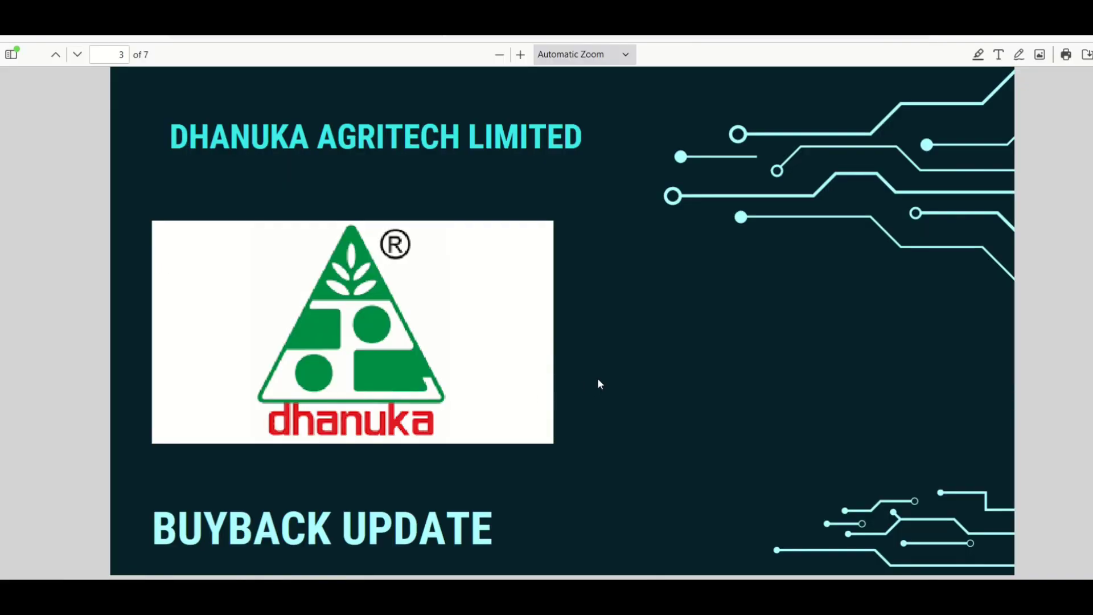
# Page through the Dhanuka Agritech slides covering buyback details, timetable and share price.
pyautogui.press('pagedown')
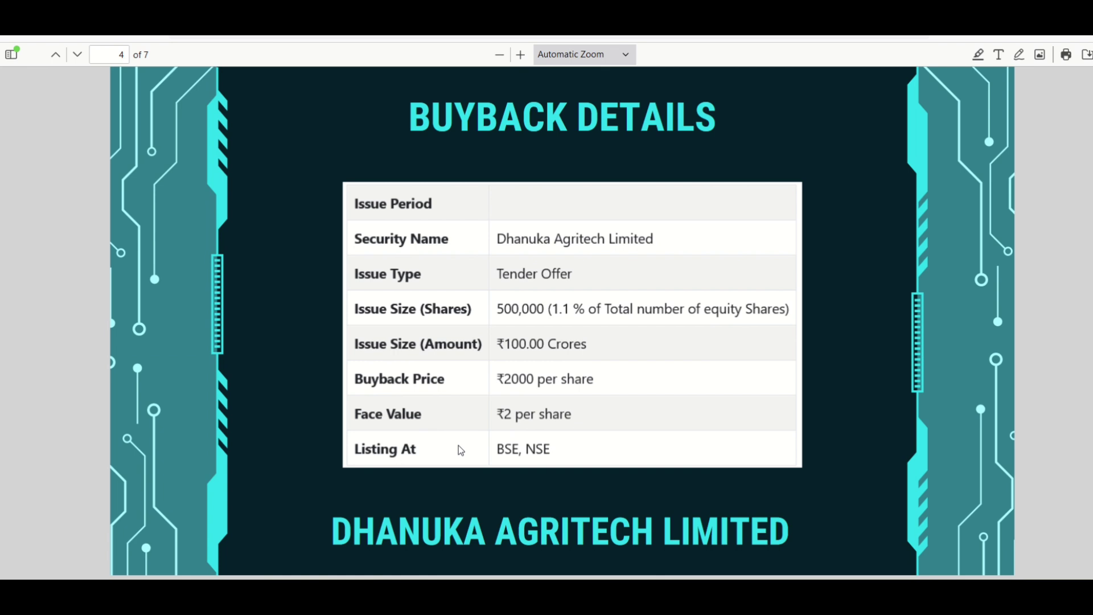
pyautogui.press('pagedown')
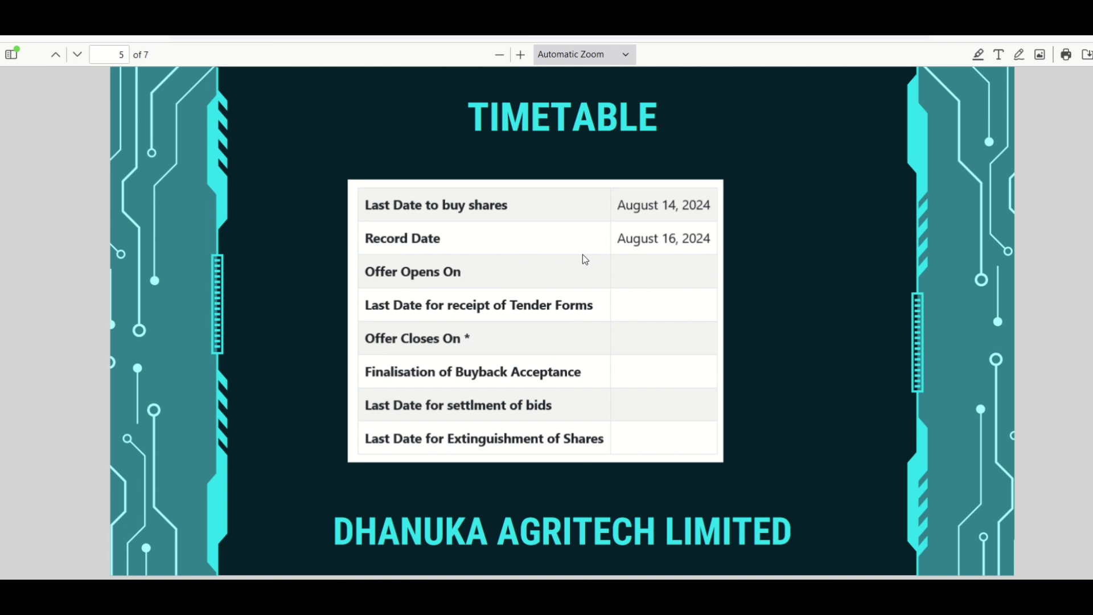
pyautogui.press('pagedown')
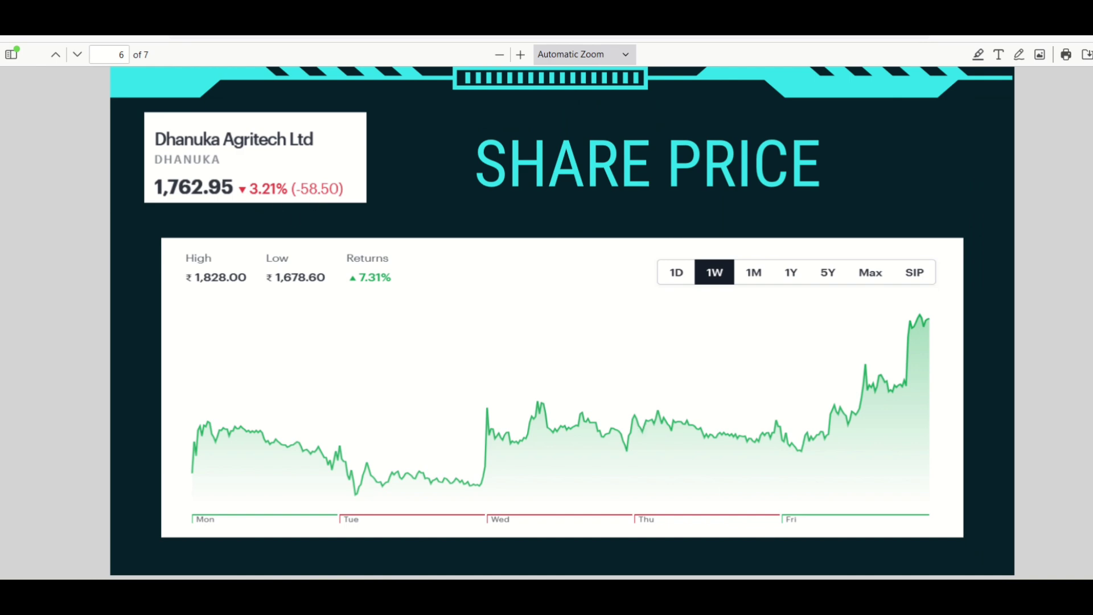
# Switch to the Excel workbook and show the dhanuka sheet.
pyautogui.click(757, 595)
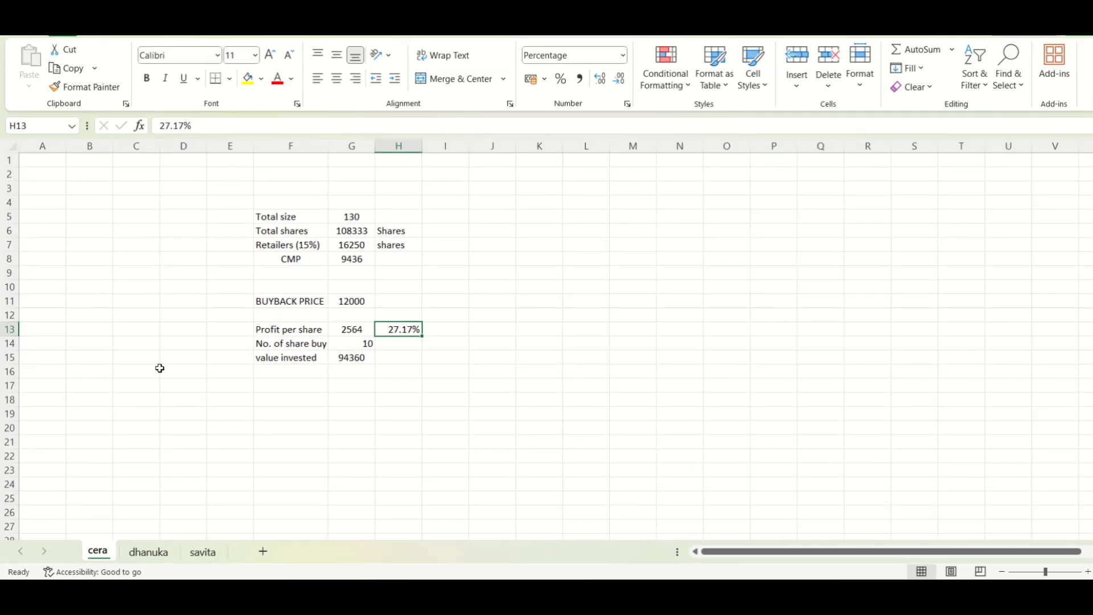
pyautogui.click(157, 556)
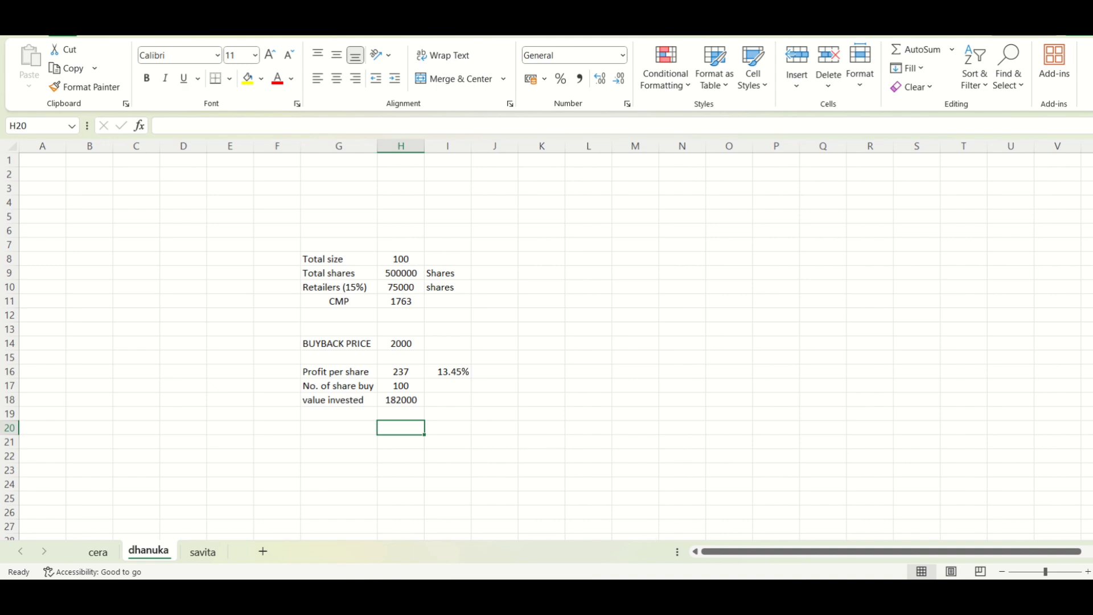
# Switch to the Screener page for Dhanuka Agritech and review its profit growth figures and balance sheet.
pyautogui.hotkey('alt', 'Tab')
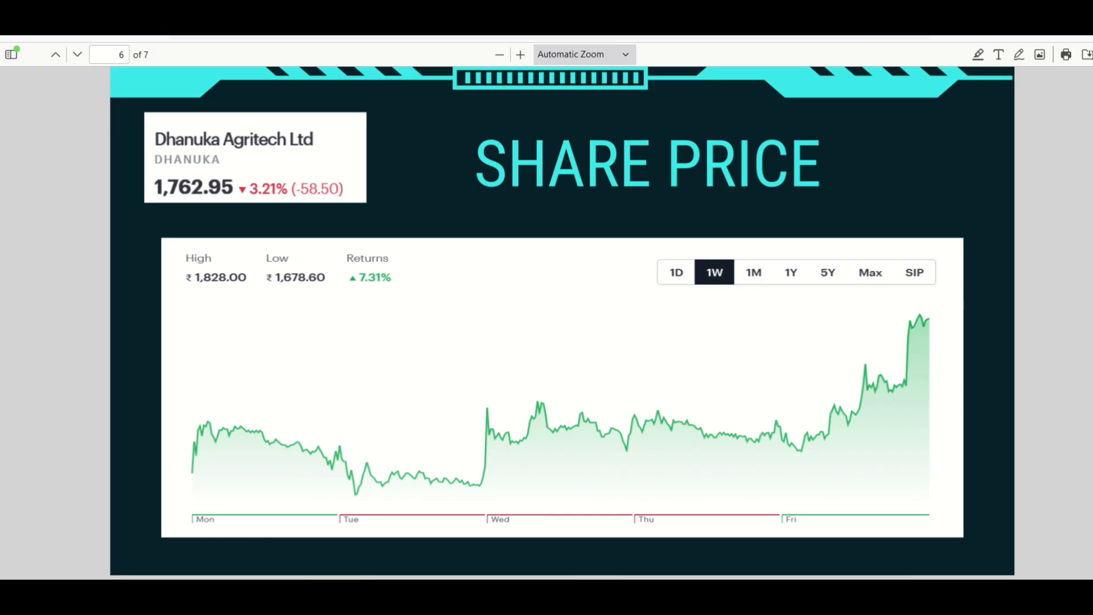
pyautogui.hotkey('alt', 'Tab')
pyautogui.scroll(5, 433, 308)
pyautogui.scroll(15, 434, 309)
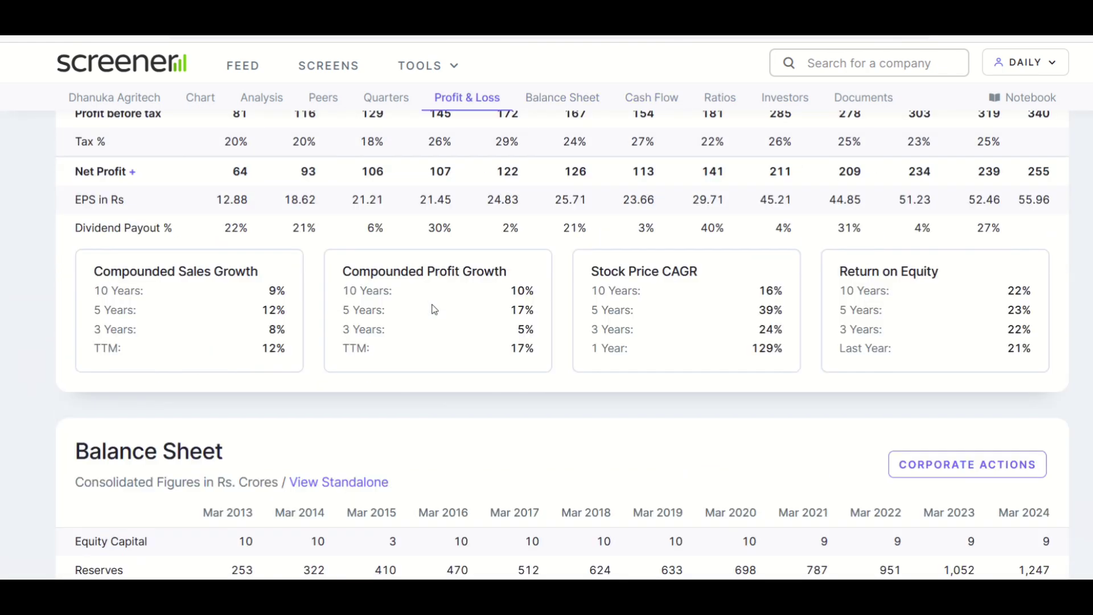
pyautogui.scroll(-5, 433, 309)
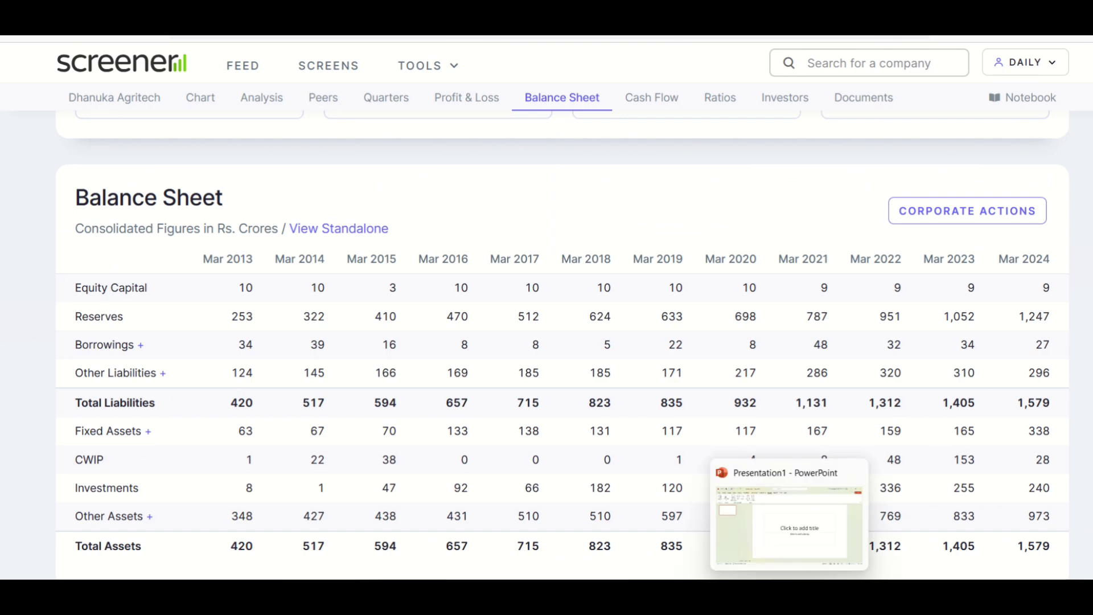
# Switch back to Excel and enter 8% in cell I8, beside the total size value.
pyautogui.click(789, 598)
pyautogui.click(757, 598)
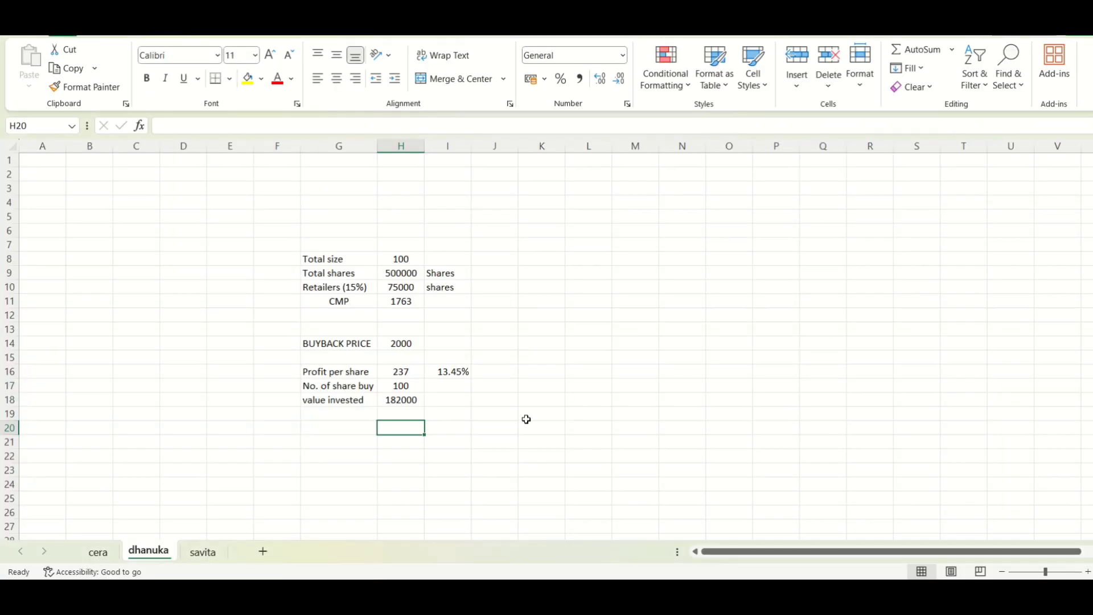
pyautogui.click(431, 262)
pyautogui.write('8%')
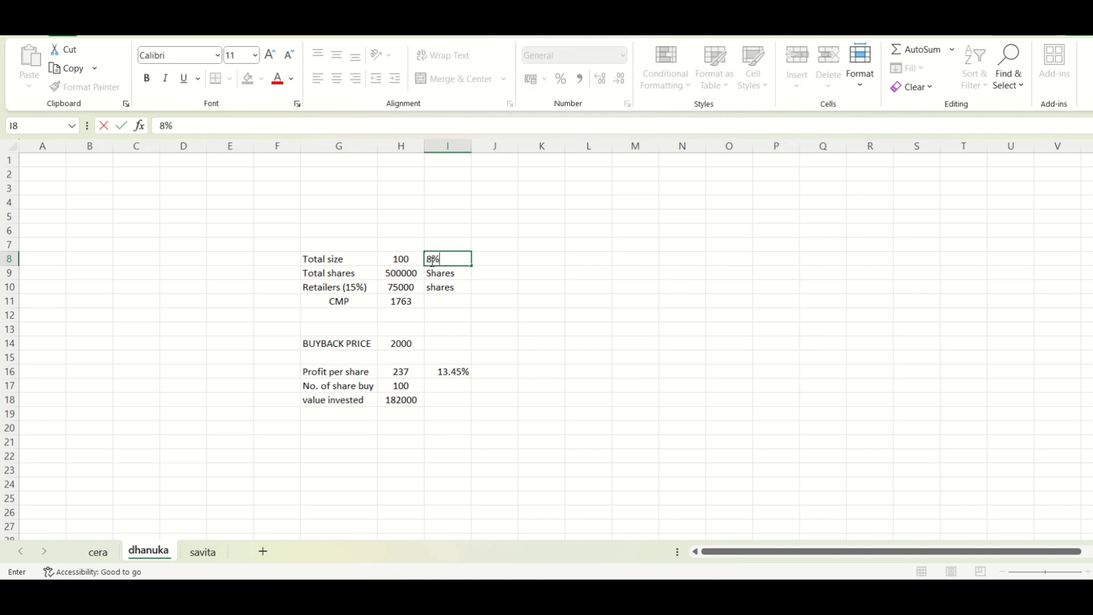
pyautogui.click(421, 312)
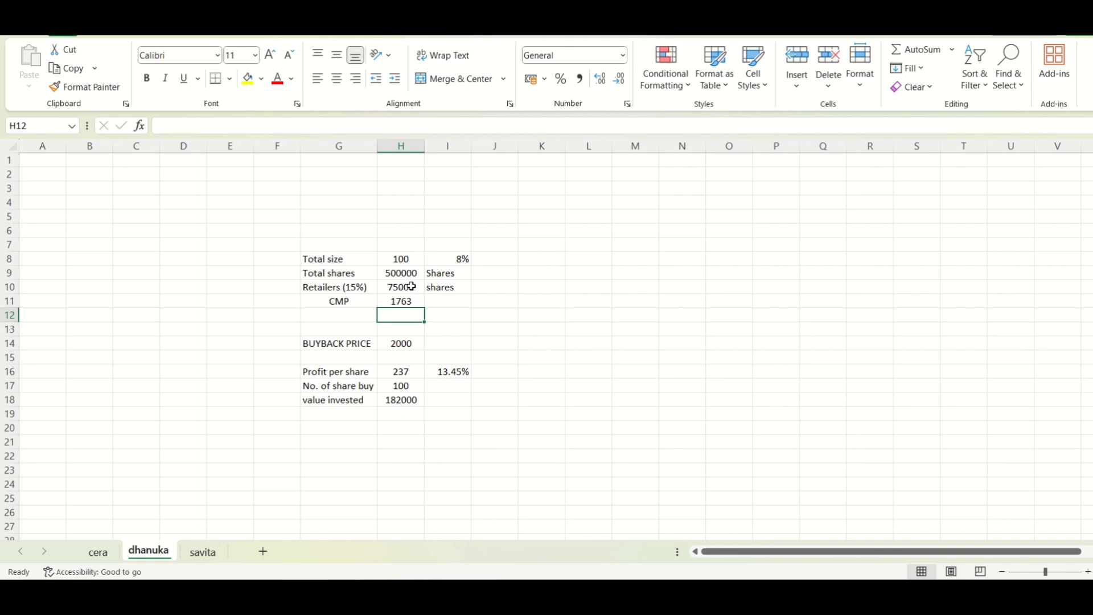
# Examine the total and retailer share counts, CMP, buyback price, and profit per share with its percentage on the dhanuka sheet.
pyautogui.click(411, 287)
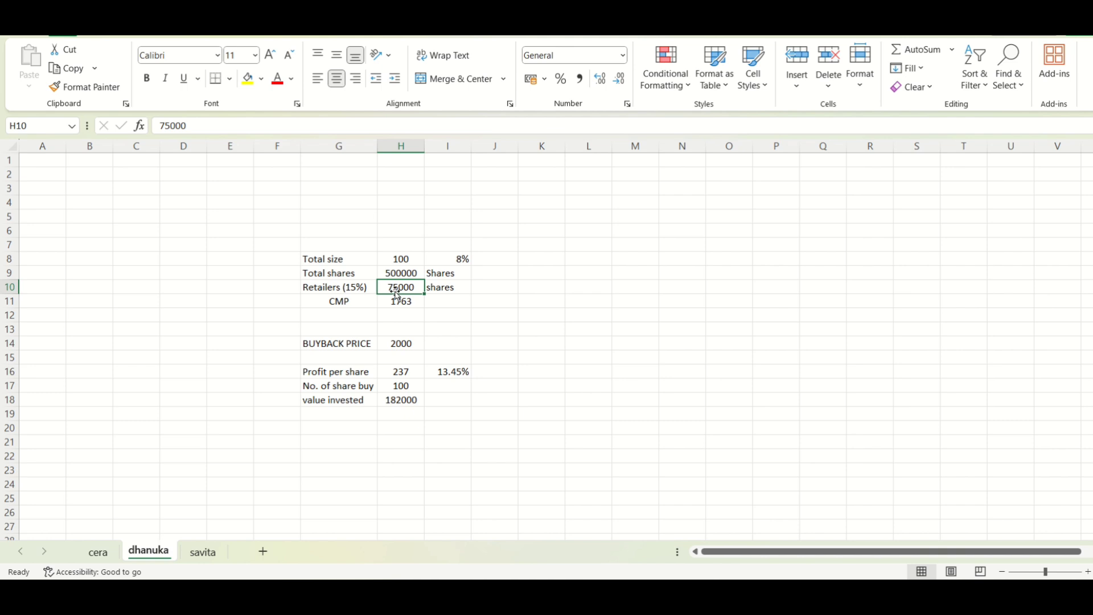
pyautogui.click(400, 270)
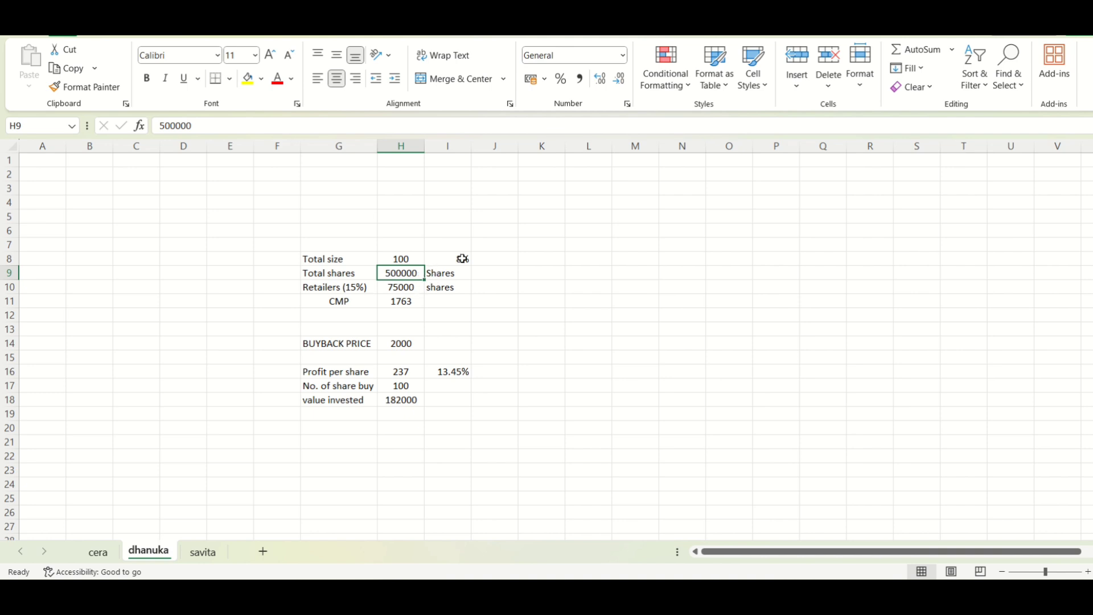
pyautogui.click(407, 289)
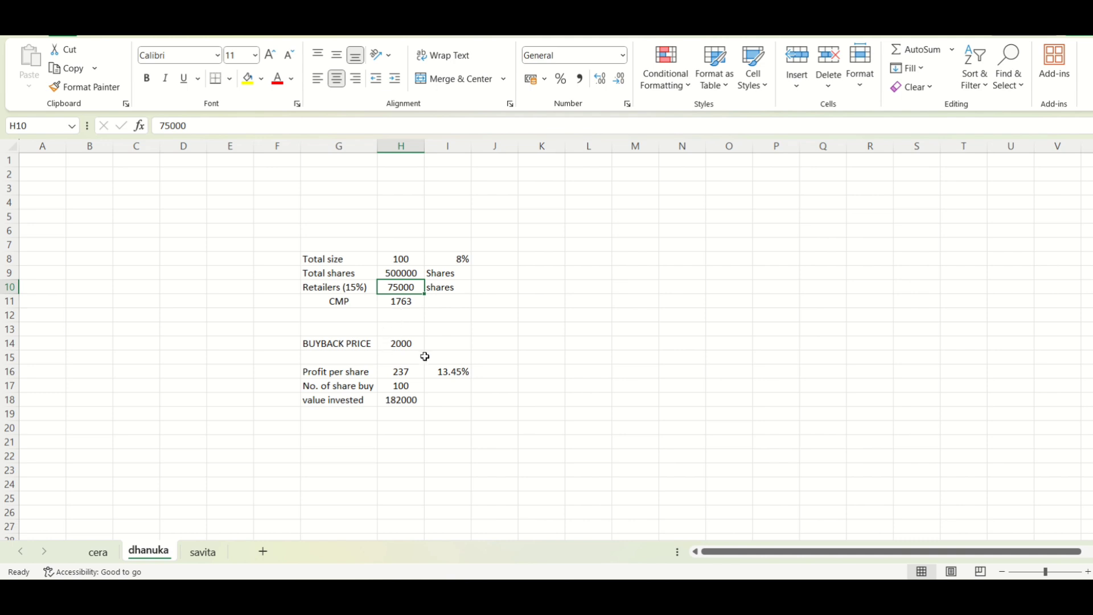
pyautogui.click(406, 298)
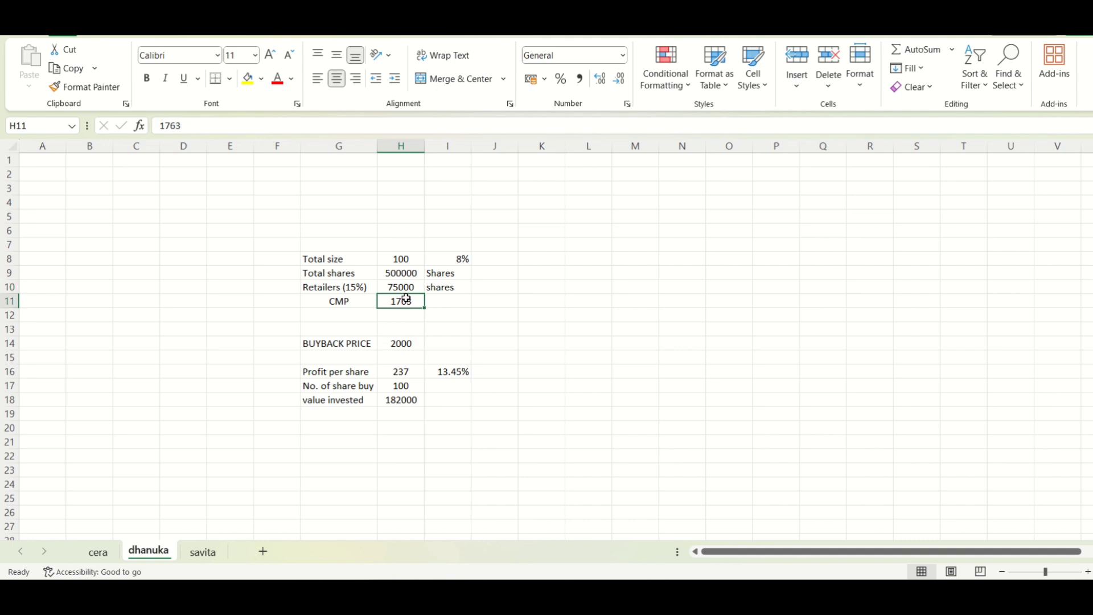
pyautogui.click(391, 349)
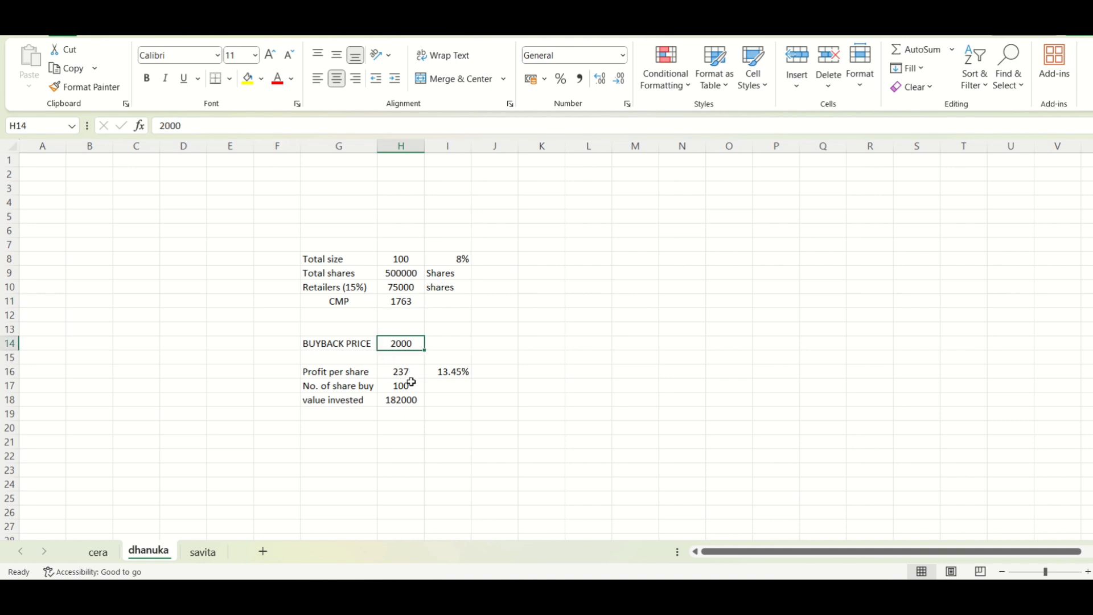
pyautogui.click(410, 374)
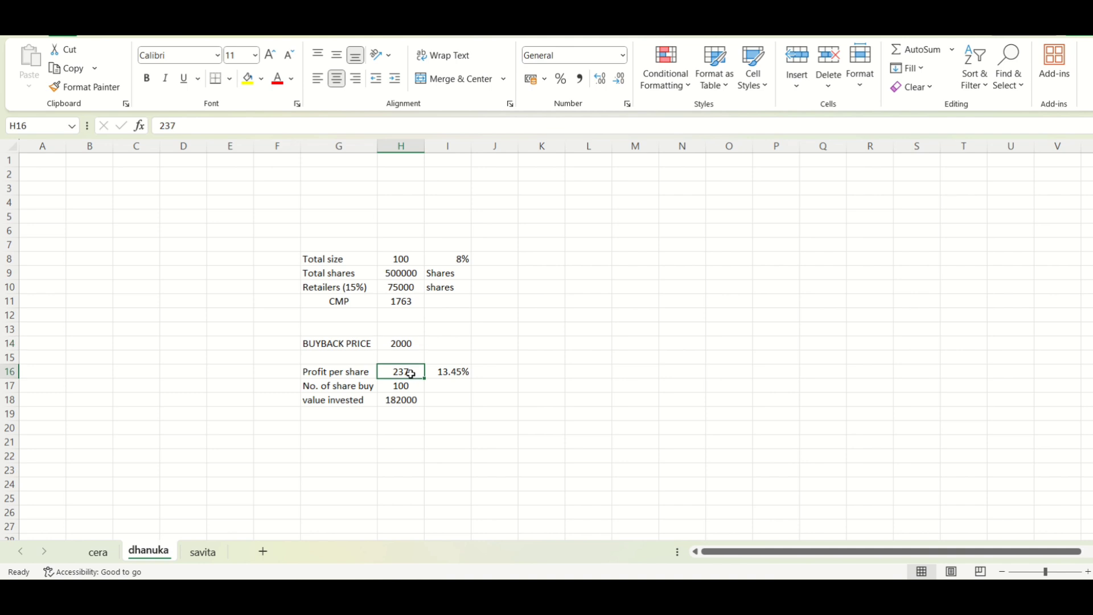
pyautogui.click(459, 374)
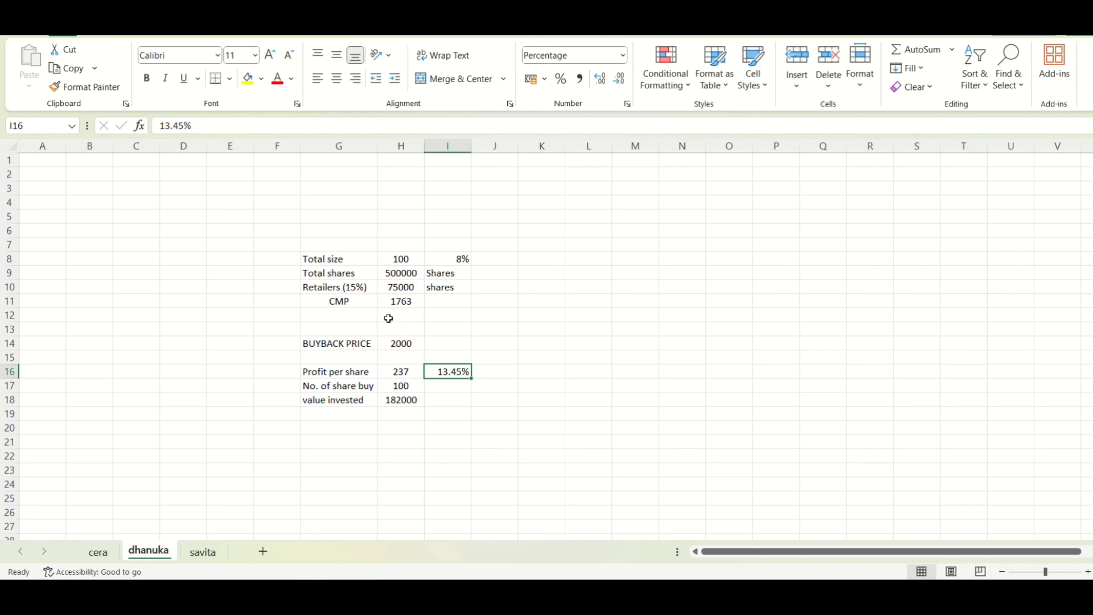
pyautogui.click(400, 374)
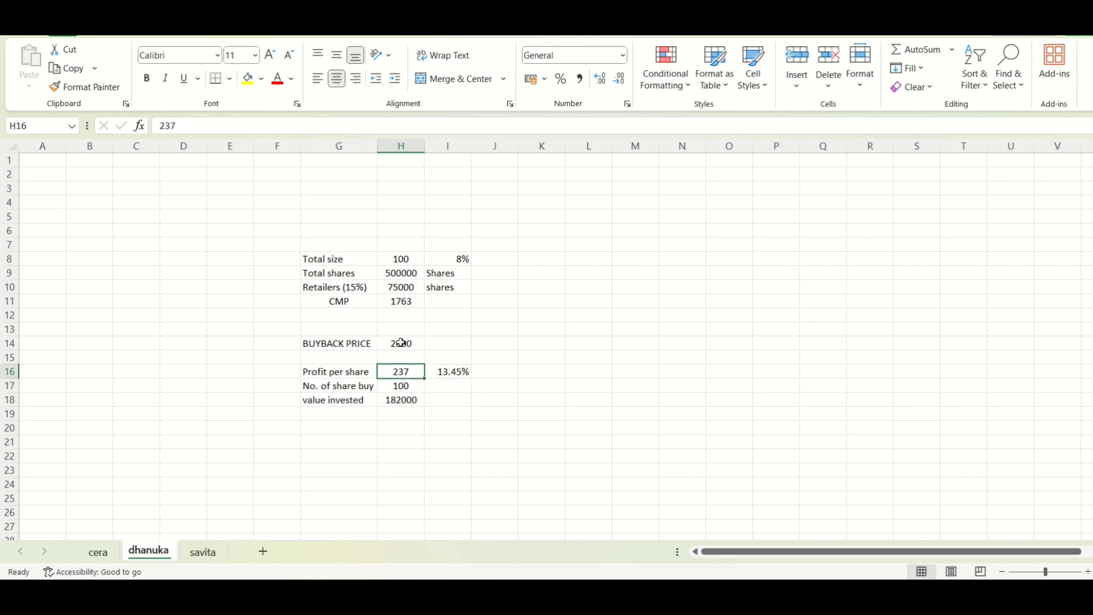
pyautogui.click(403, 304)
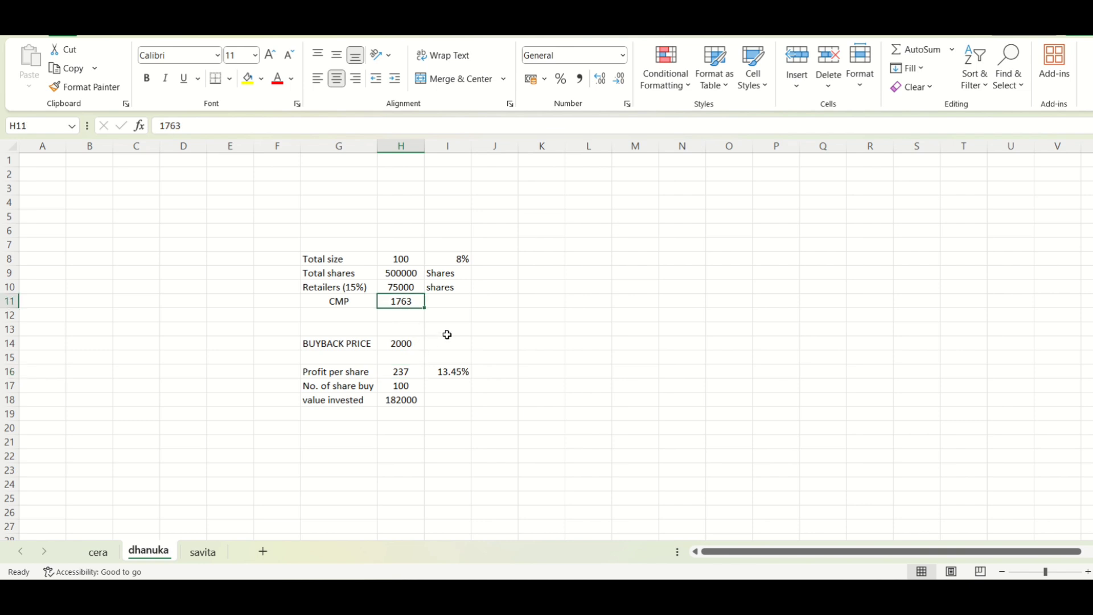
pyautogui.click(459, 371)
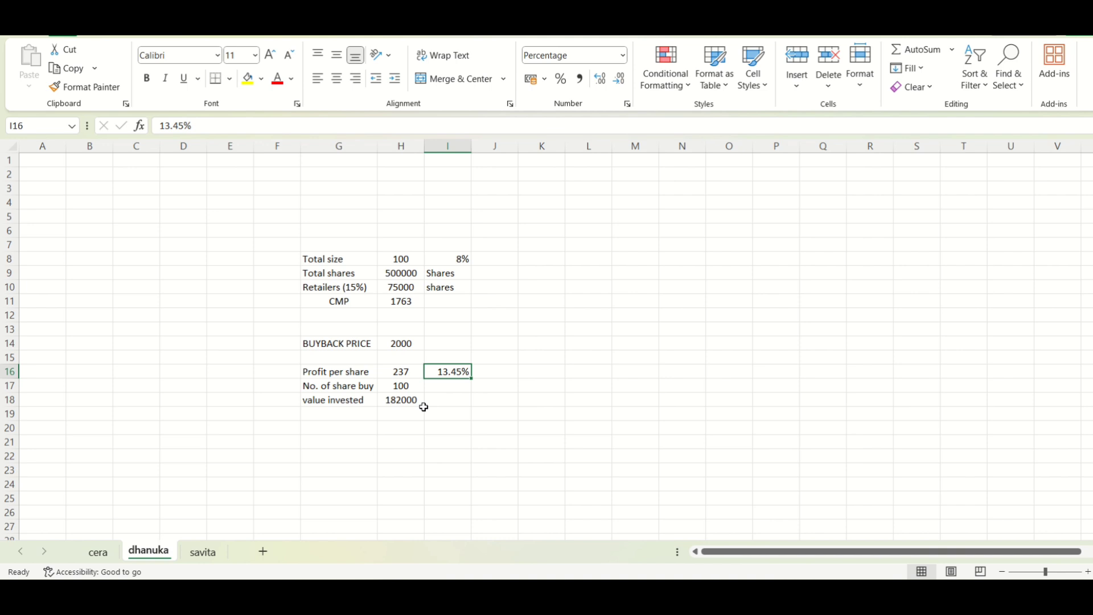
pyautogui.click(400, 372)
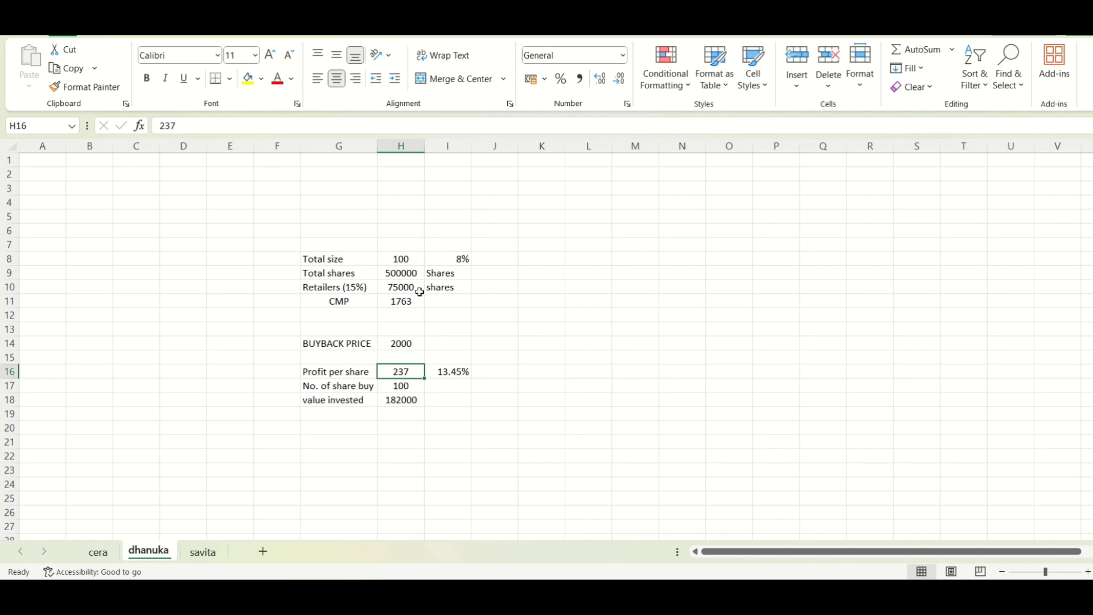
pyautogui.click(399, 287)
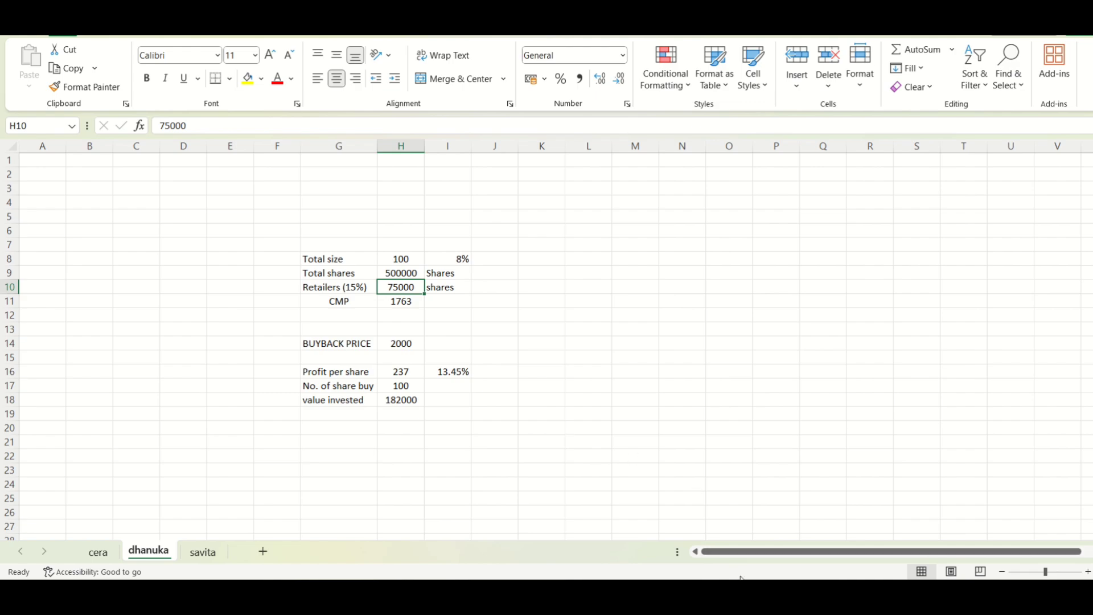
# Switch to the Screener page and review Dhanuka Agritech's cash flows and shareholding pattern.
pyautogui.hotkey('alt', 'Tab')
pyautogui.scroll(-10, 734, 456)
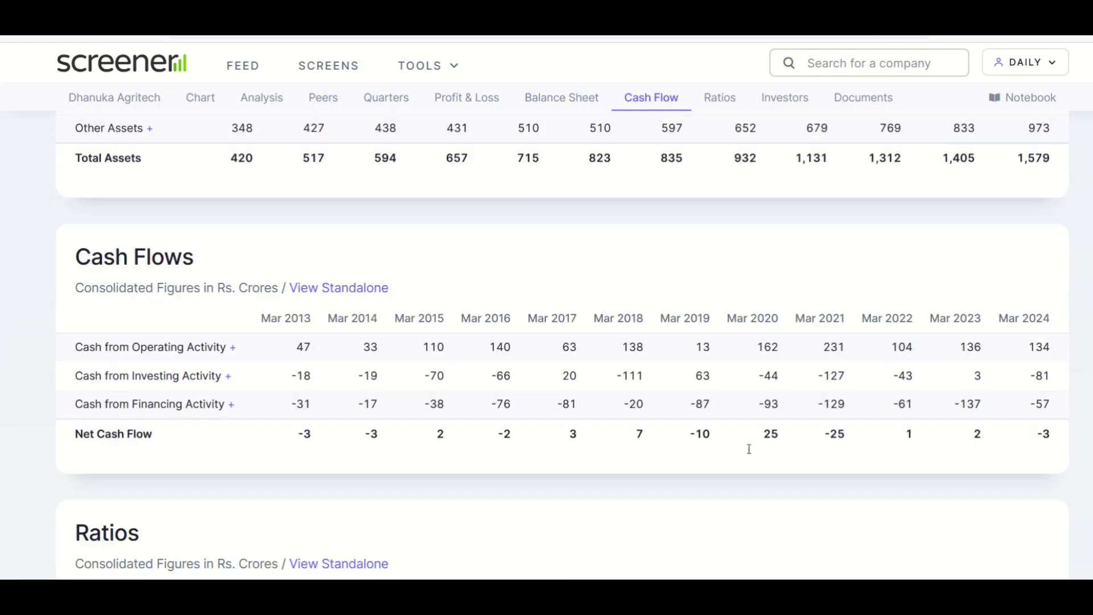
pyautogui.scroll(-7, 738, 451)
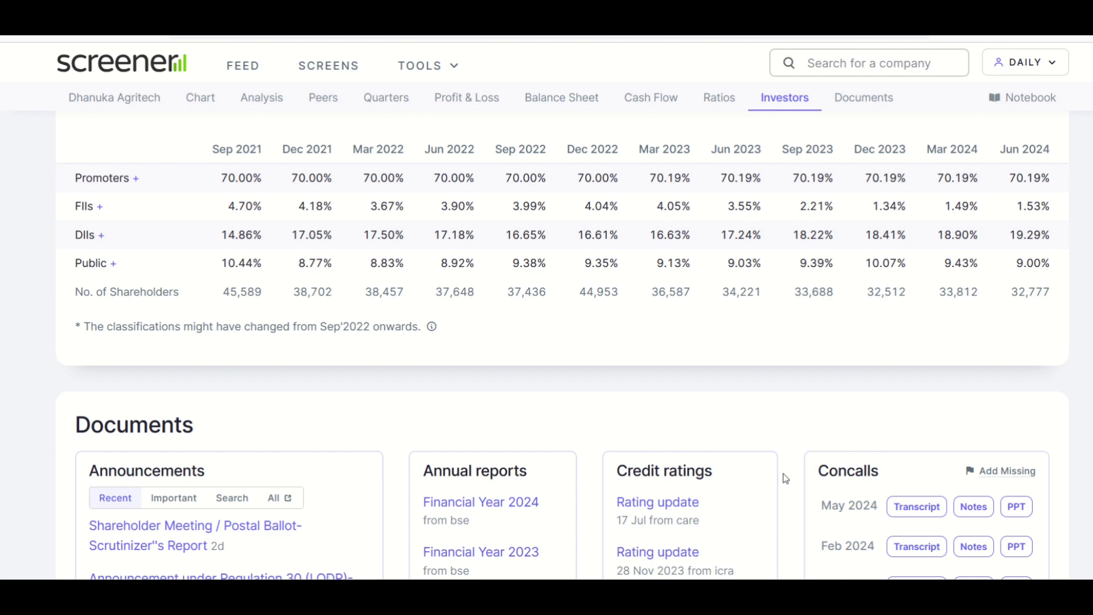
pyautogui.moveTo(564, 40)
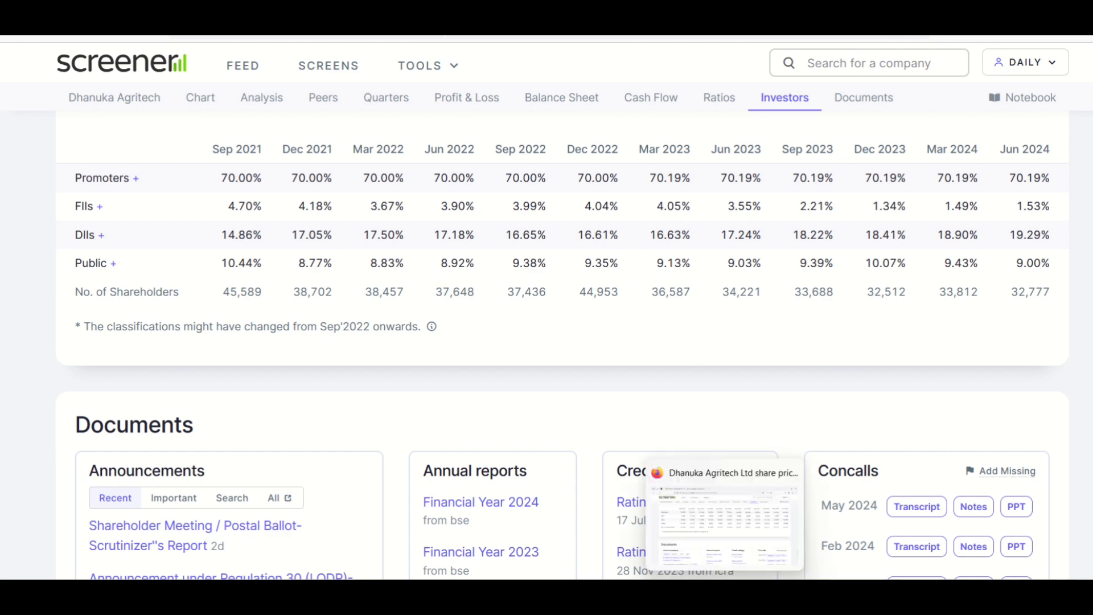
# Return to Excel and check the number of shares to buy and the value invested on the dhanuka sheet.
pyautogui.hotkey('alt', 'Tab')
pyautogui.click(404, 411)
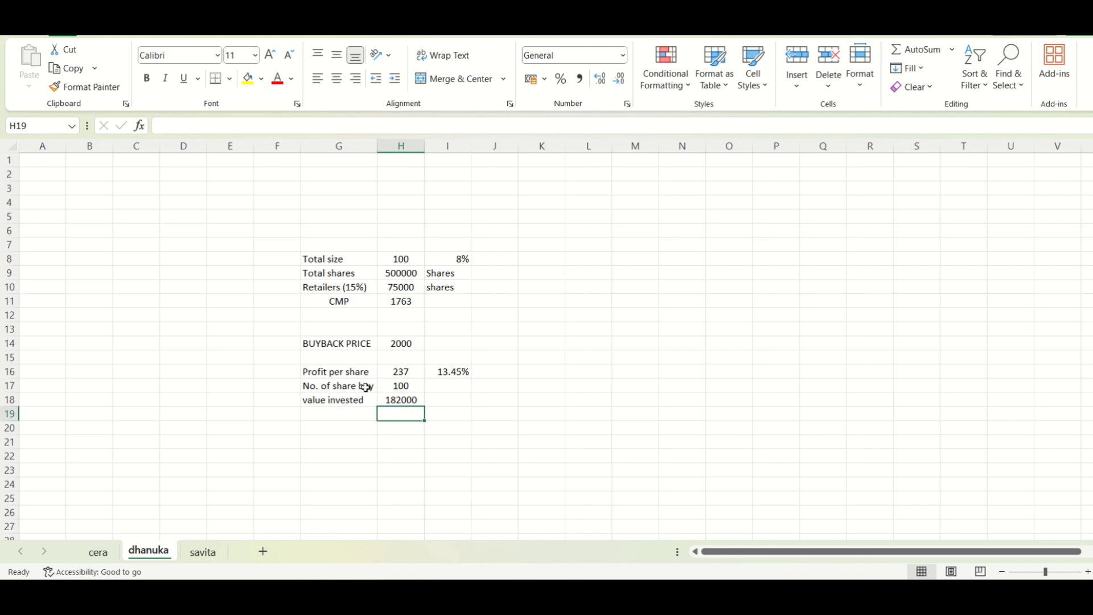
pyautogui.click(398, 385)
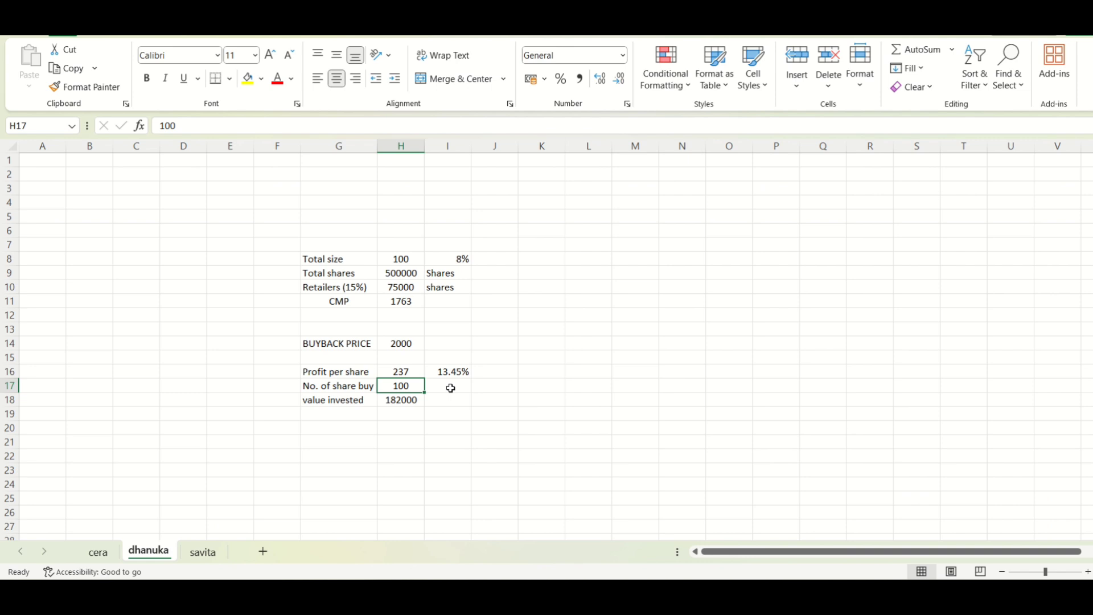
pyautogui.click(397, 412)
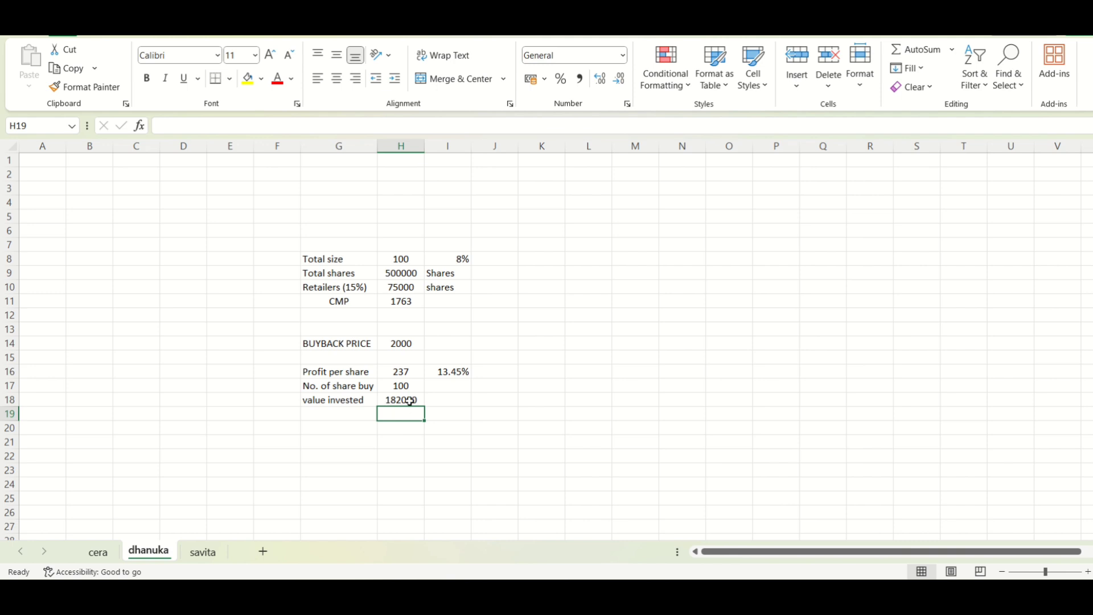
pyautogui.click(410, 401)
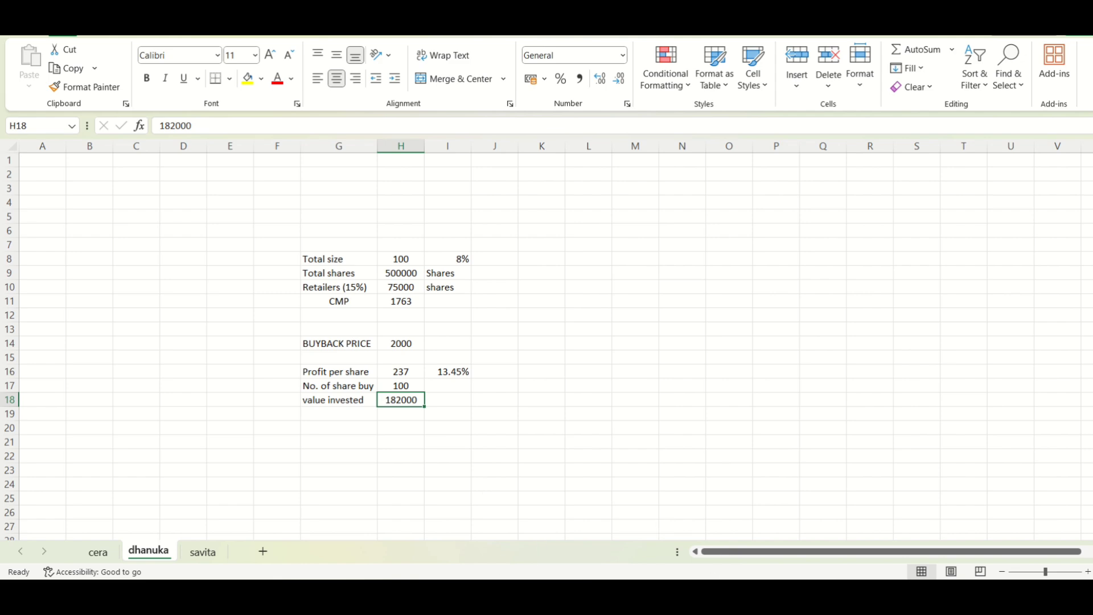
# Switch back to the PDF presentation's share price slide.
pyautogui.hotkey('alt', 'Tab')
pyautogui.hotkey('alt', 'Tab')
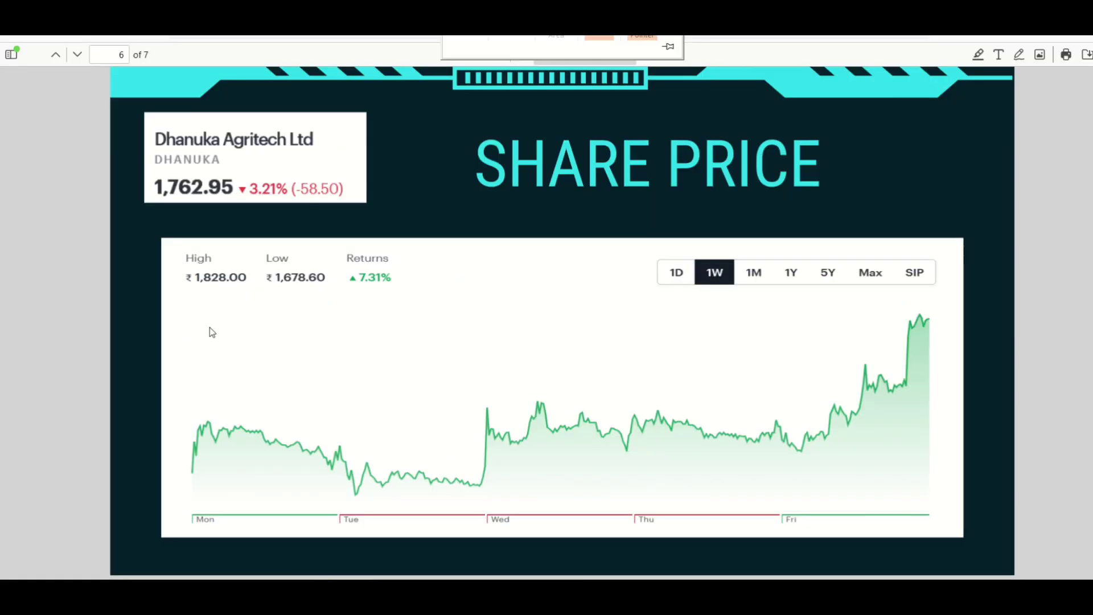